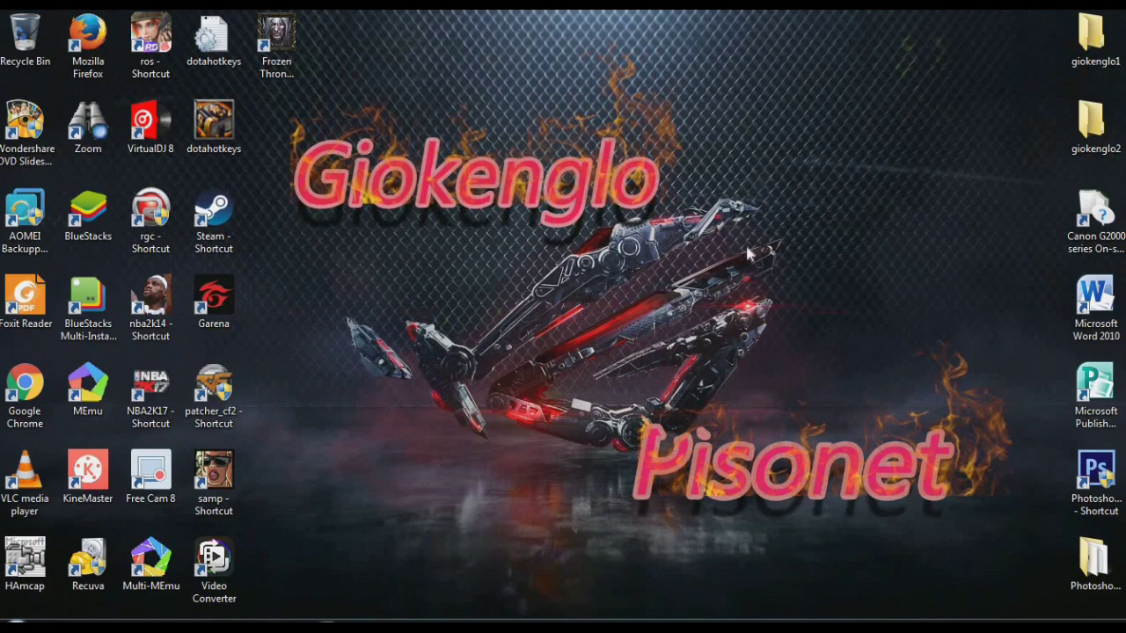
Open the ONLINE GAME folder on Local Disk (D:) in a file window and move the window aside
{"action": "left_click", "coordinate": [8, 620]}
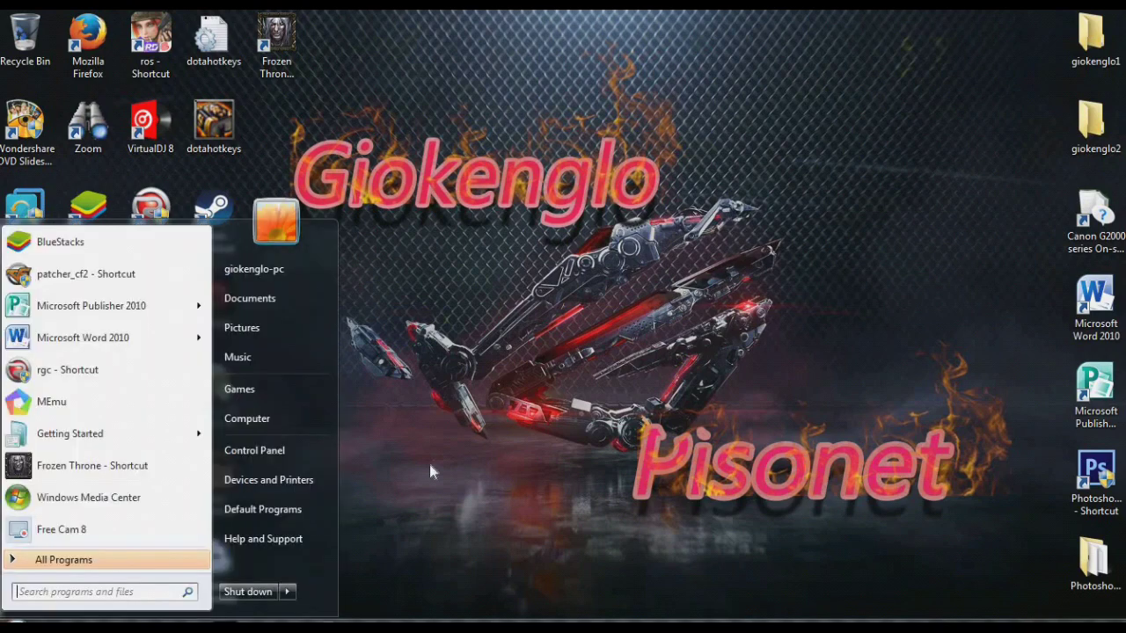
{"action": "left_click", "coordinate": [296, 418]}
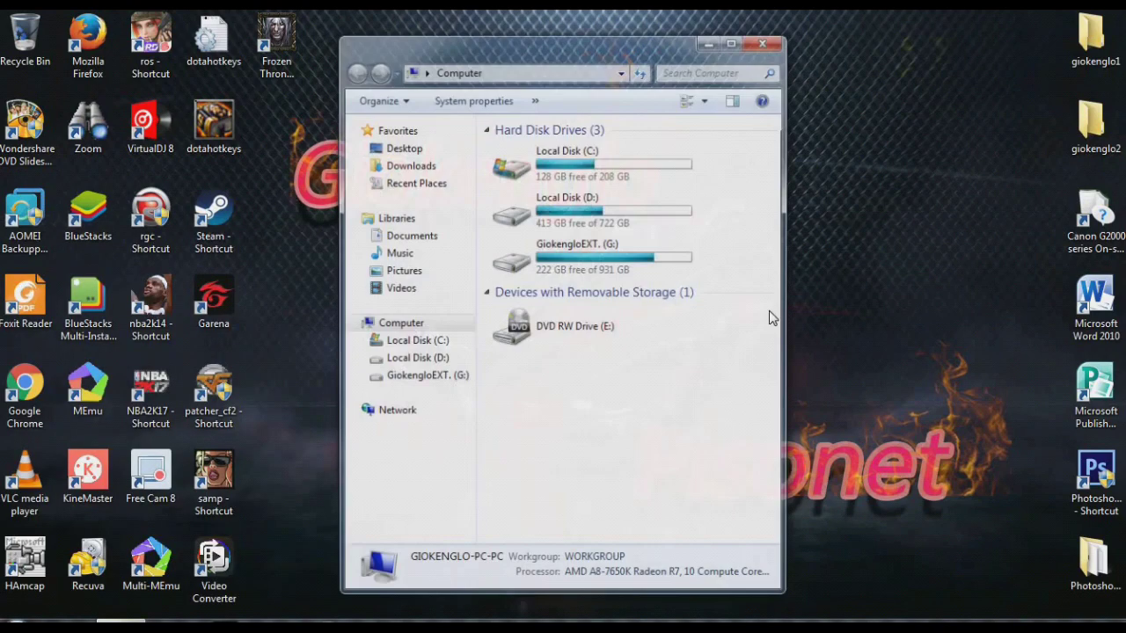
{"action": "left_click_drag", "start_coordinate": [619, 51], "coordinate": [784, 75]}
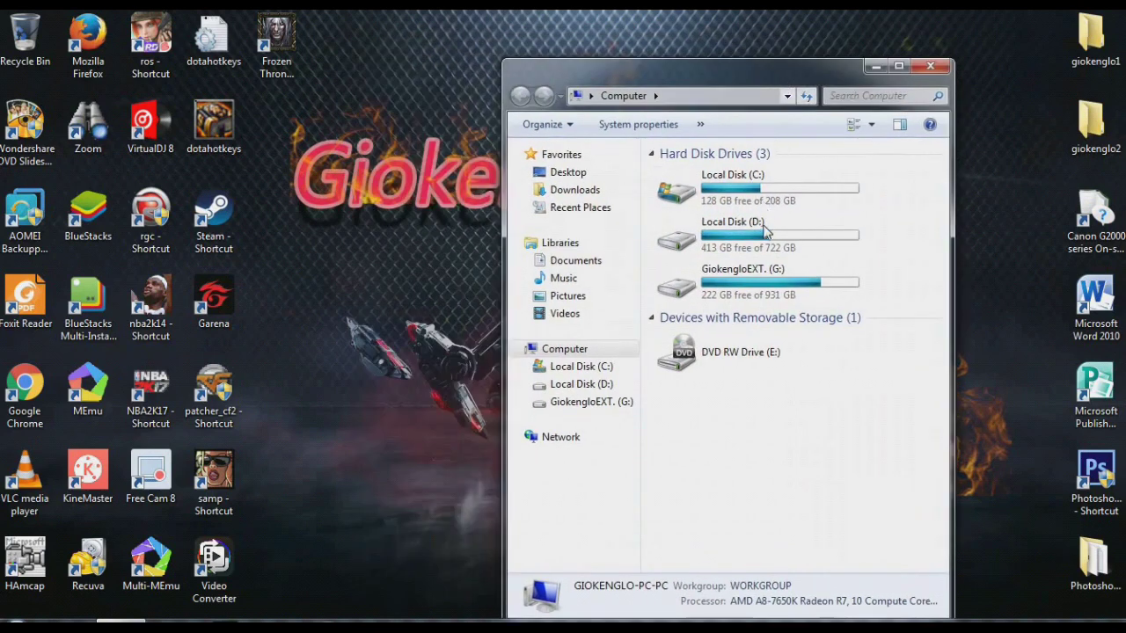
{"action": "left_click", "coordinate": [765, 240]}
{"action": "double_click", "coordinate": [763, 239]}
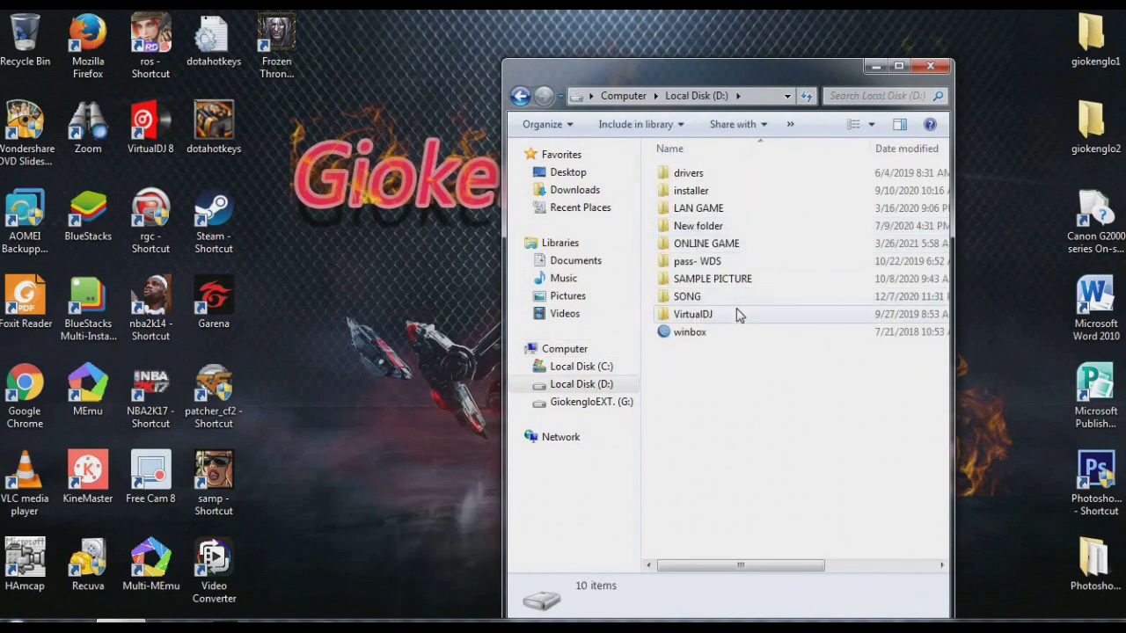
{"action": "left_click", "coordinate": [728, 252]}
{"action": "double_click", "coordinate": [728, 251]}
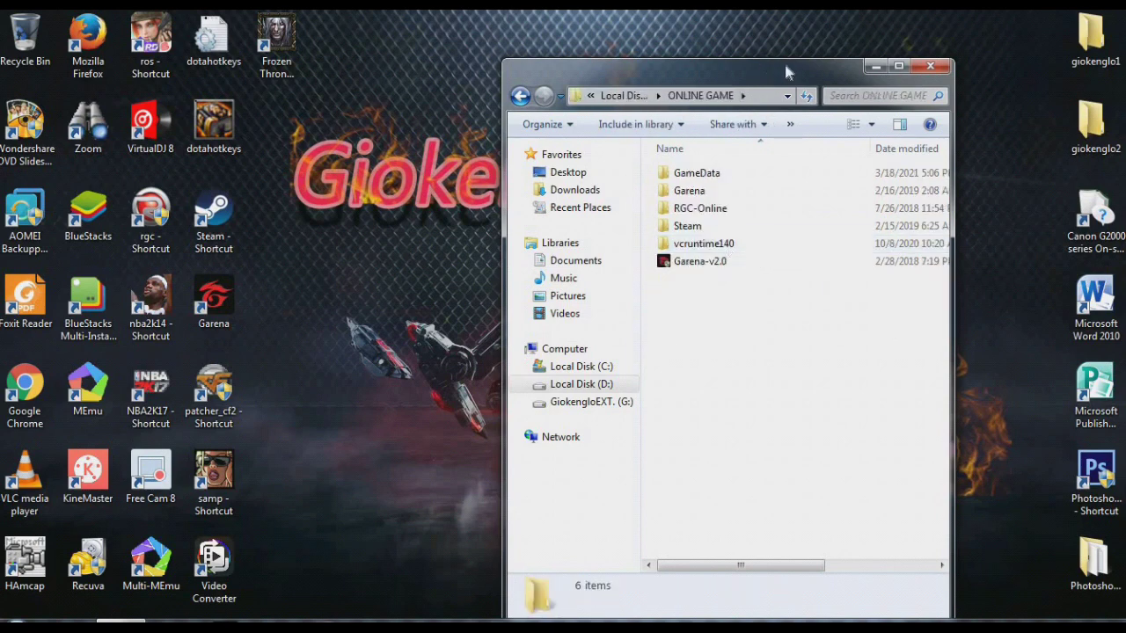
{"action": "left_click_drag", "start_coordinate": [763, 73], "coordinate": [853, 61]}
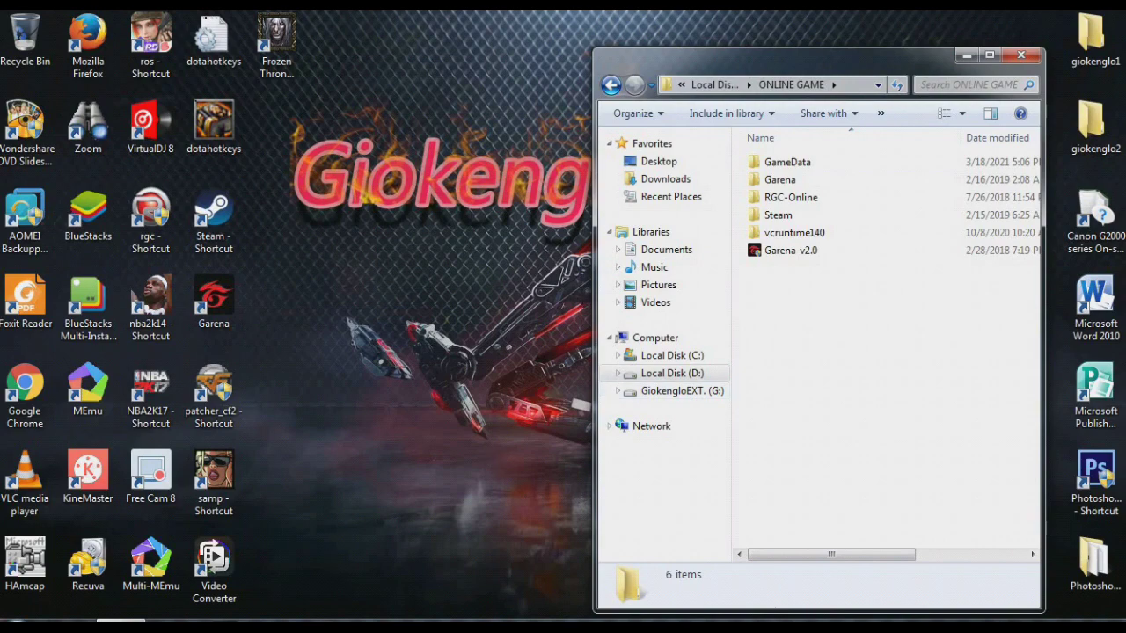
Open a second Computer window and align it side by side with the ONLINE GAME folder window
{"action": "key", "text": "super"}
{"action": "left_click", "coordinate": [290, 417]}
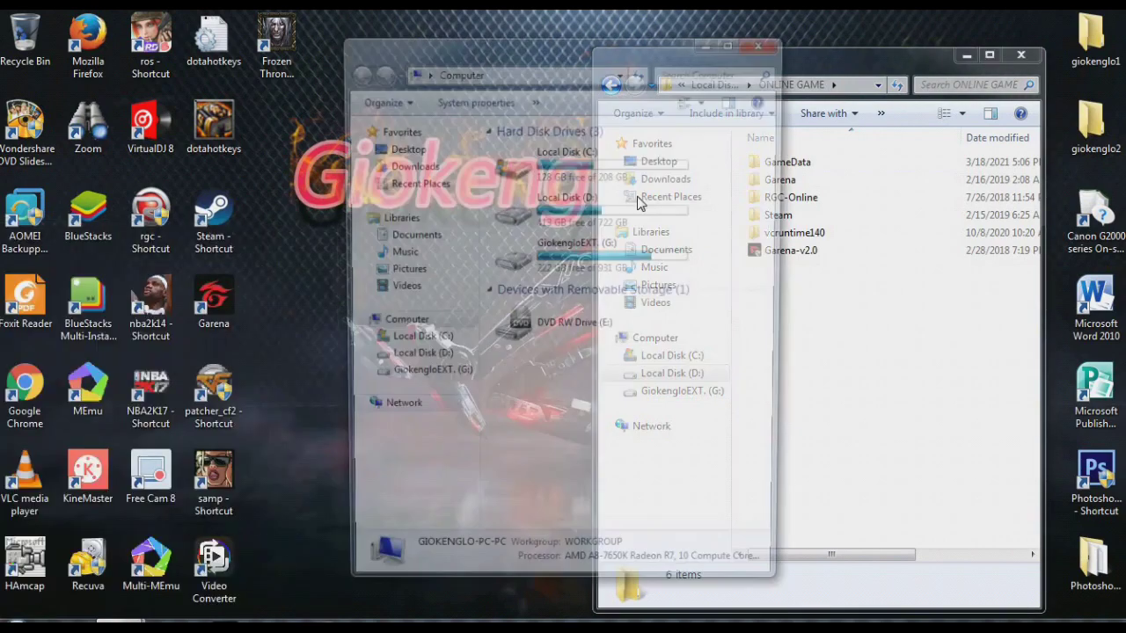
{"action": "left_click_drag", "start_coordinate": [651, 53], "coordinate": [428, 71]}
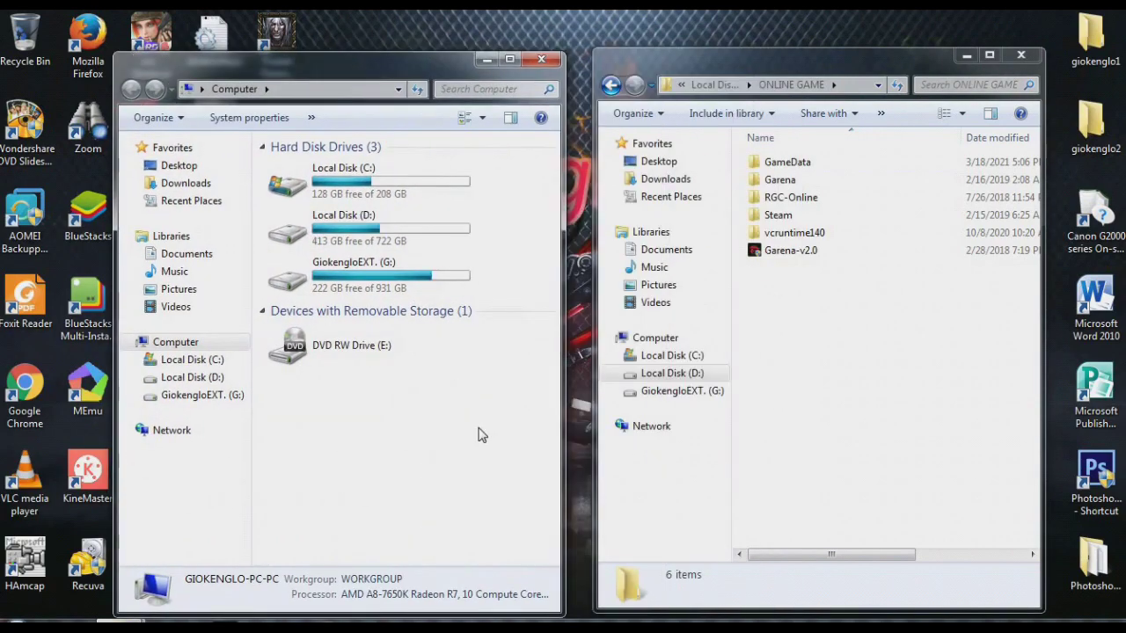
{"action": "left_click_drag", "start_coordinate": [744, 58], "coordinate": [744, 52]}
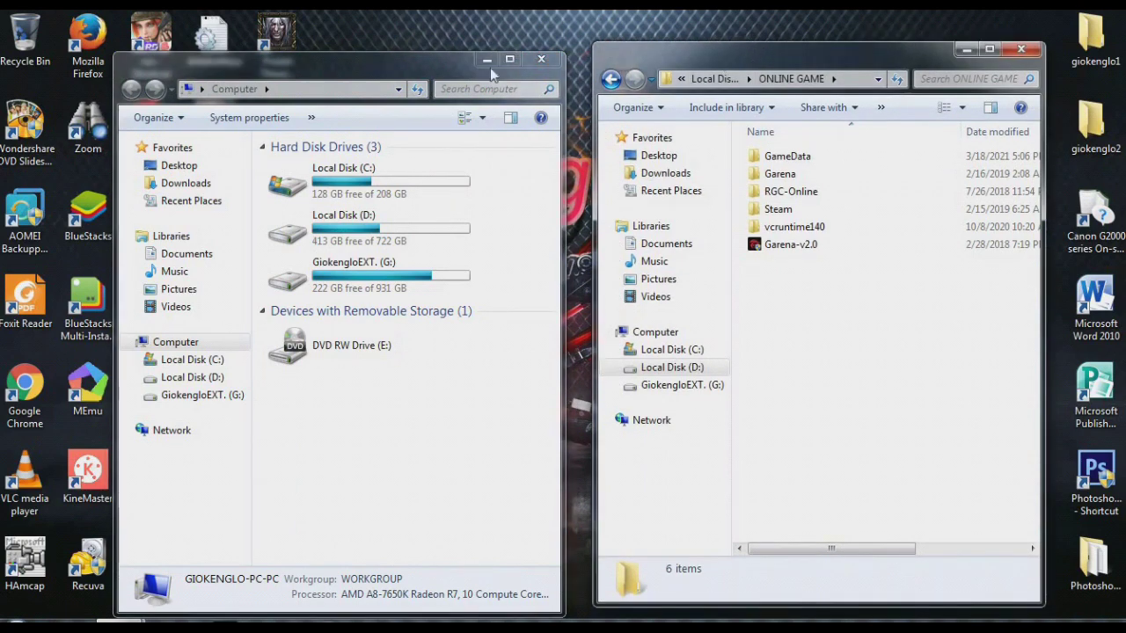
{"action": "left_click_drag", "start_coordinate": [444, 67], "coordinate": [450, 56]}
{"action": "left_click", "coordinate": [656, 55]}
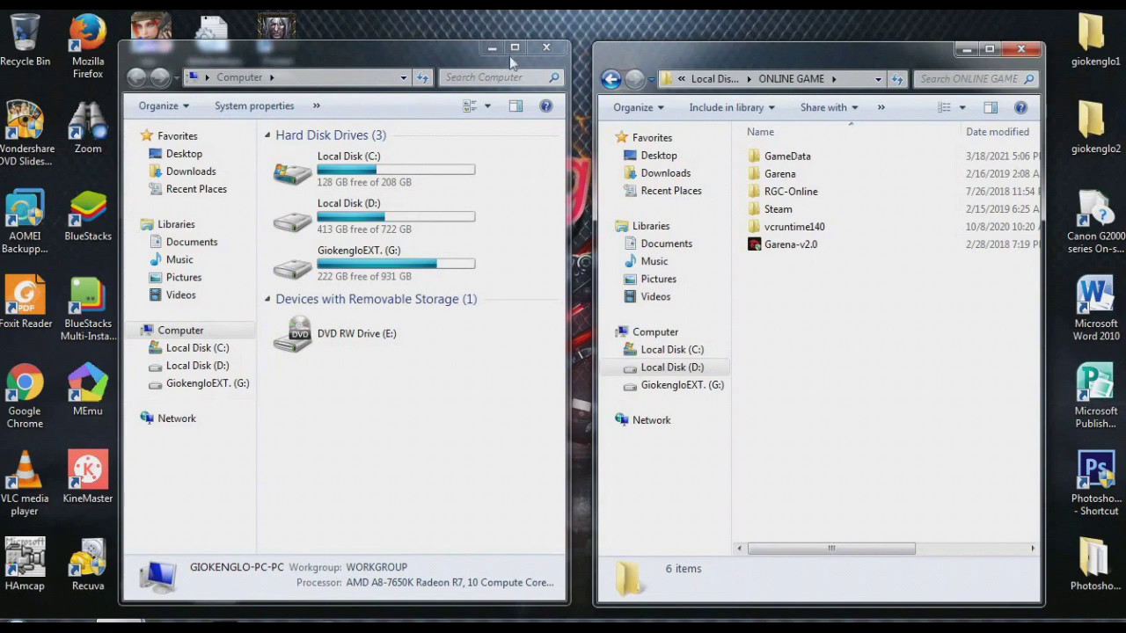
{"action": "left_click_drag", "start_coordinate": [430, 56], "coordinate": [436, 54]}
{"action": "left_click_drag", "start_coordinate": [751, 59], "coordinate": [752, 54]}
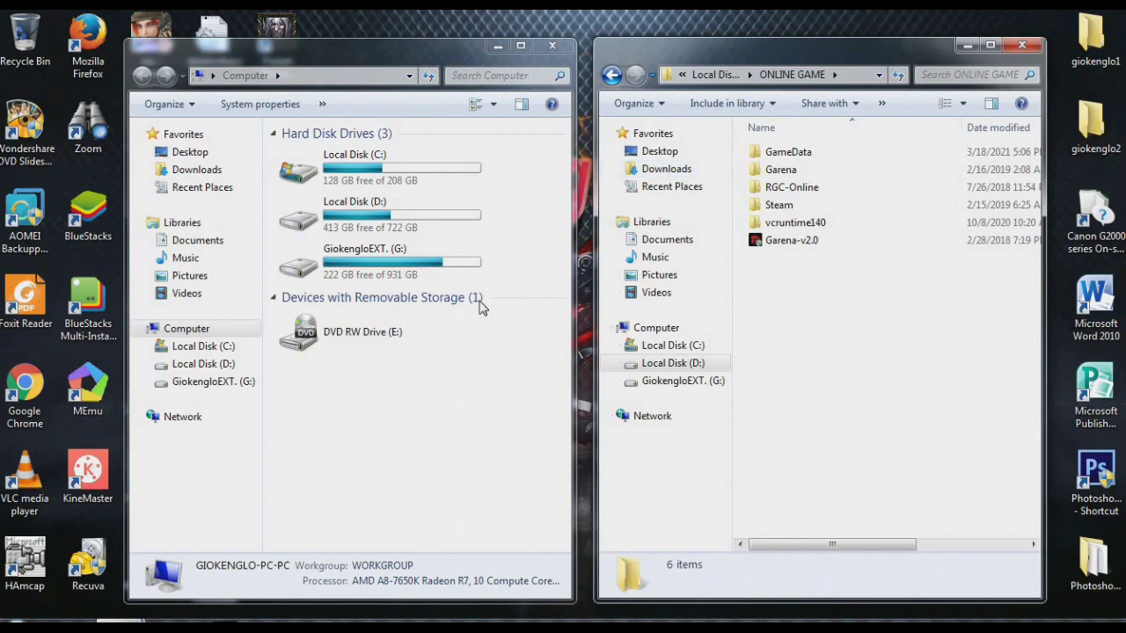
In the second window, open the ONLINE GAME folder on the external drive (G:), keeping both windows side by side
{"action": "double_click", "coordinate": [379, 274]}
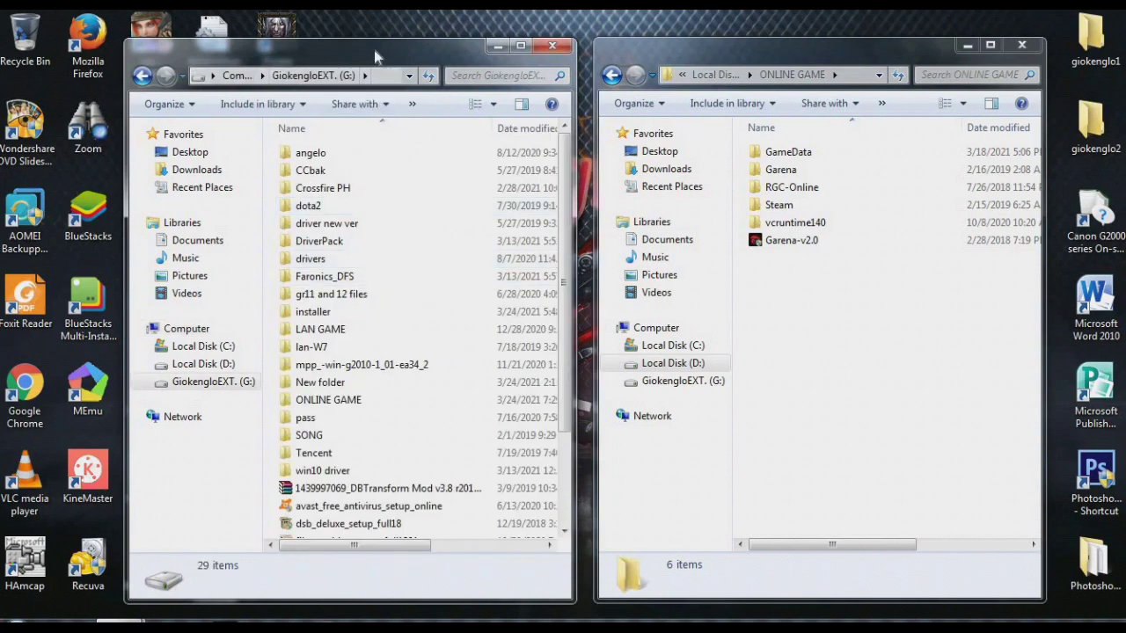
{"action": "left_click_drag", "start_coordinate": [374, 49], "coordinate": [382, 49]}
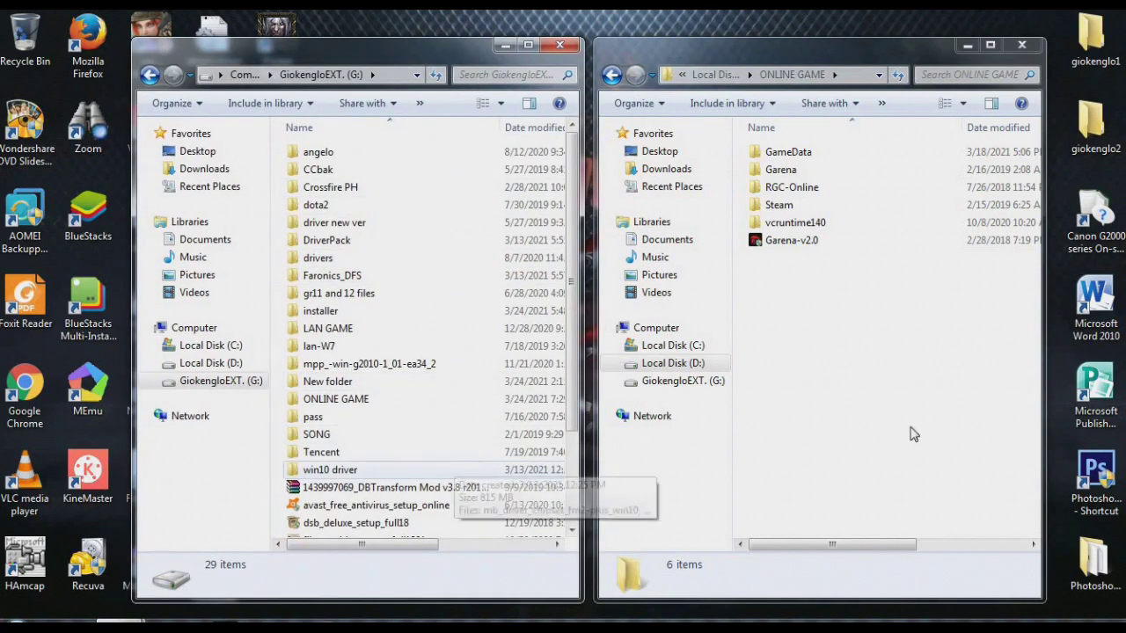
{"action": "left_click_drag", "start_coordinate": [434, 55], "coordinate": [333, 56]}
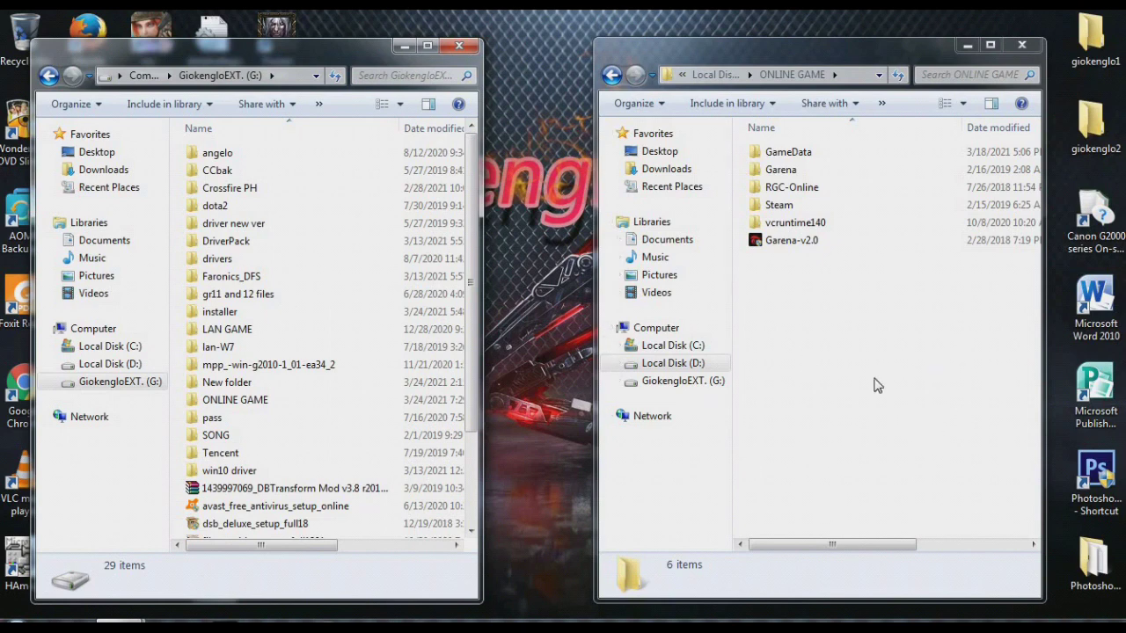
{"action": "left_click_drag", "start_coordinate": [877, 54], "coordinate": [854, 54]}
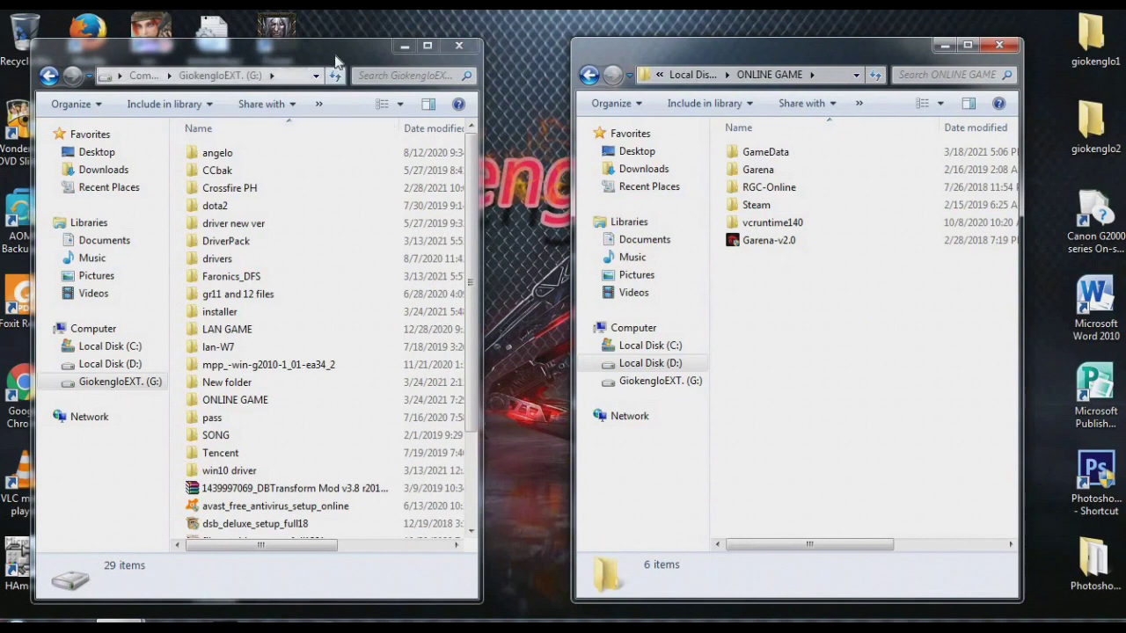
{"action": "left_click_drag", "start_coordinate": [336, 59], "coordinate": [366, 54]}
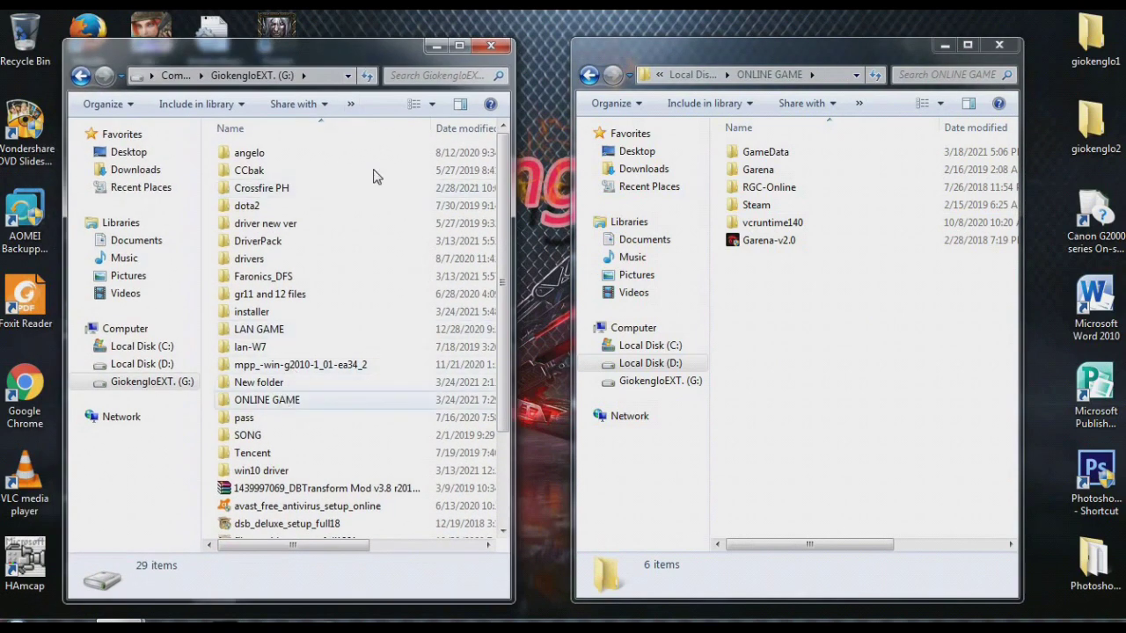
{"action": "double_click", "coordinate": [296, 401]}
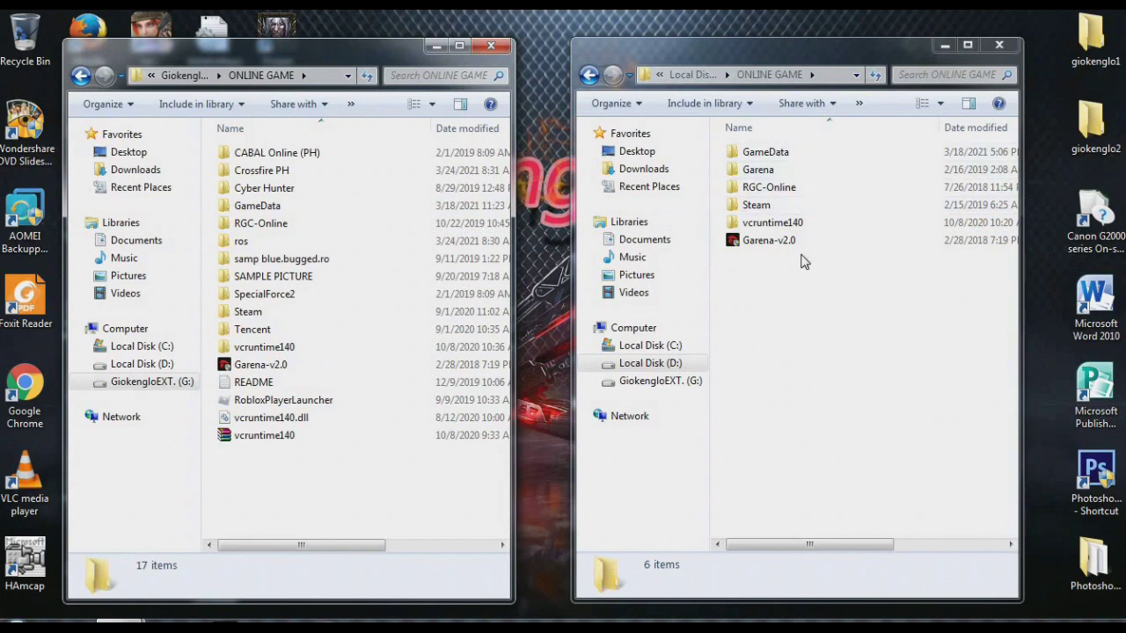
{"action": "left_click", "coordinate": [803, 53]}
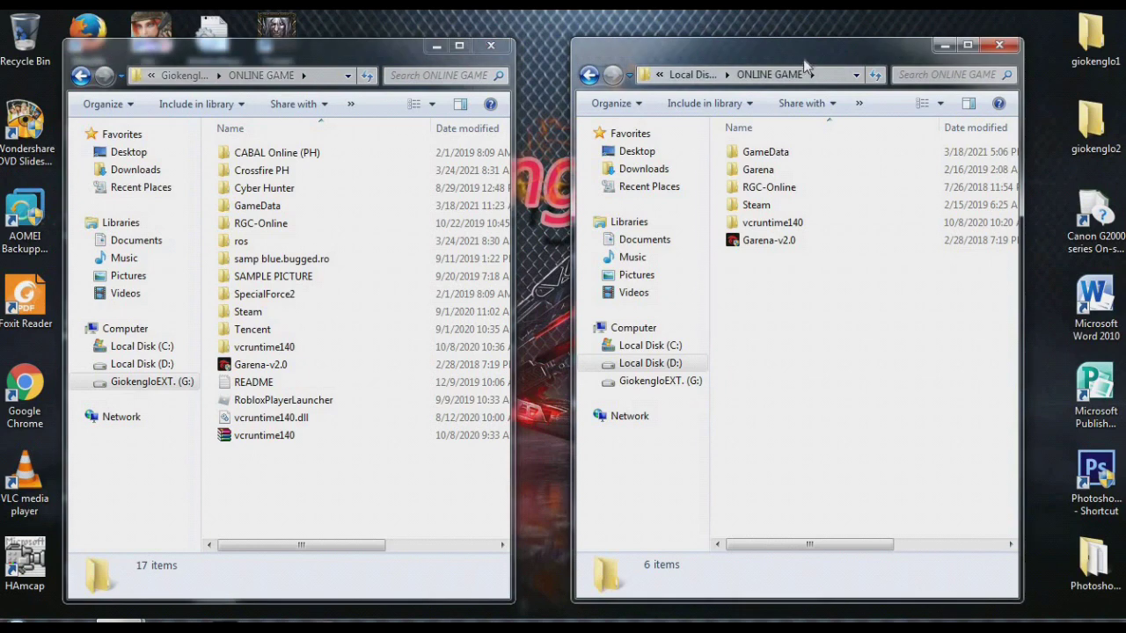
Copy the Crossfire PH folder from the G: drive's ONLINE GAME folder into the ONLINE GAME folder on D:
{"action": "left_click", "coordinate": [273, 180]}
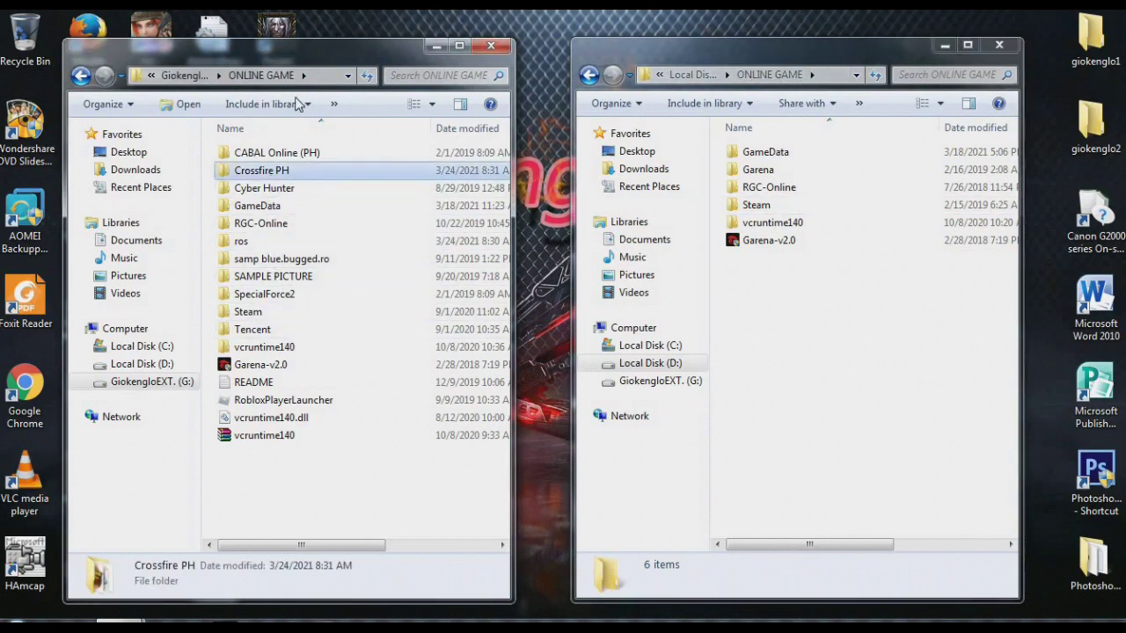
{"action": "left_click", "coordinate": [265, 172]}
{"action": "key", "text": "Escape"}
{"action": "right_click", "coordinate": [266, 173]}
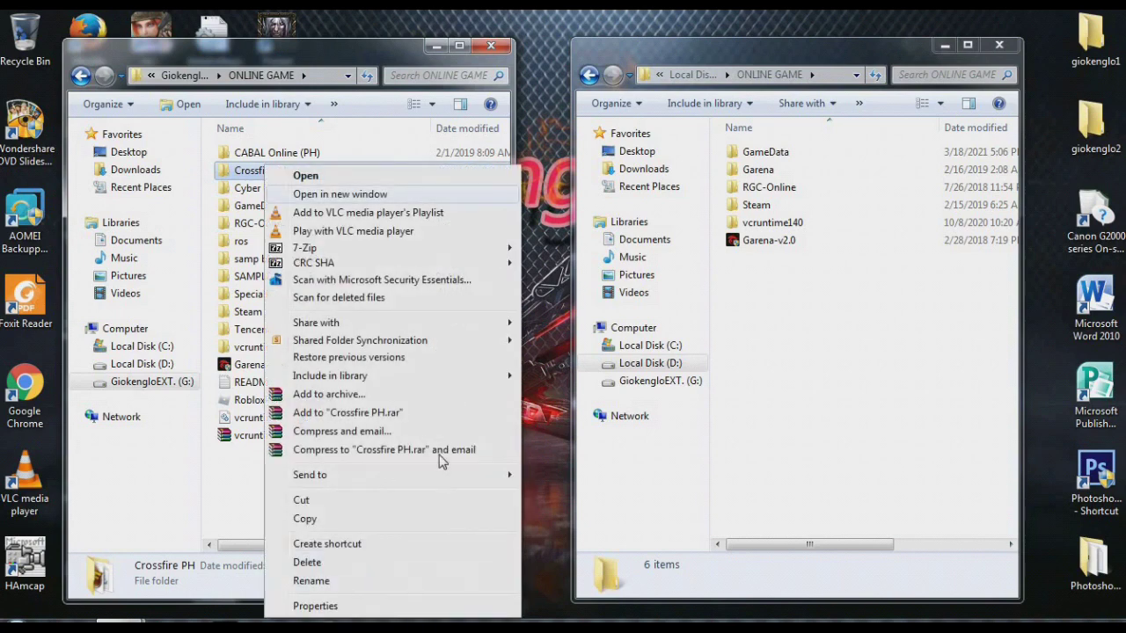
{"action": "left_click", "coordinate": [344, 520]}
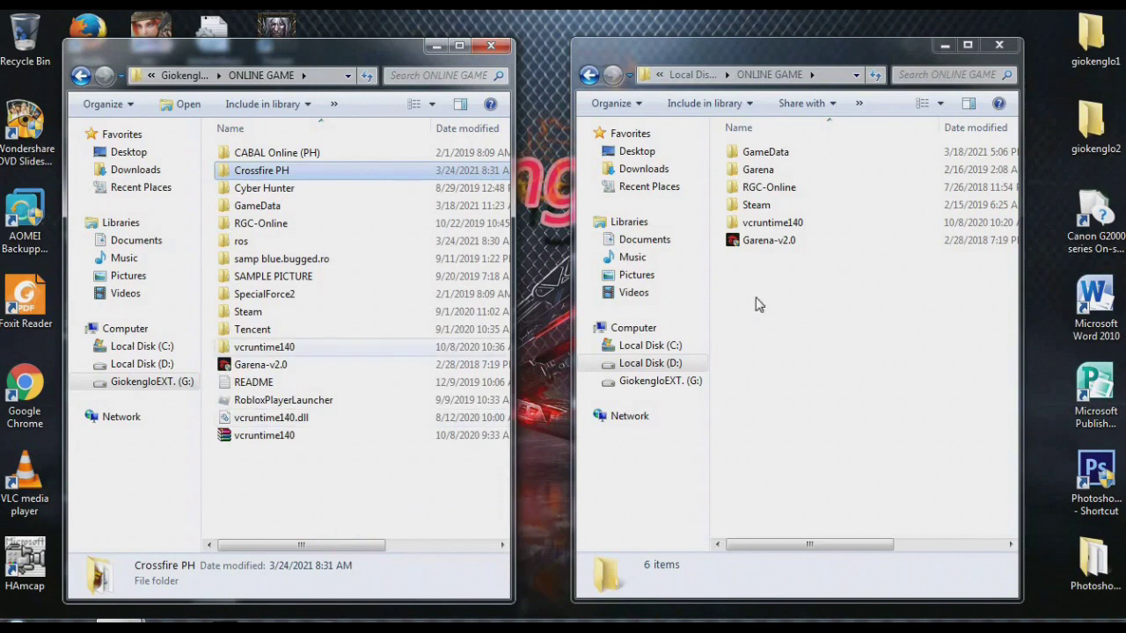
{"action": "left_click", "coordinate": [838, 371]}
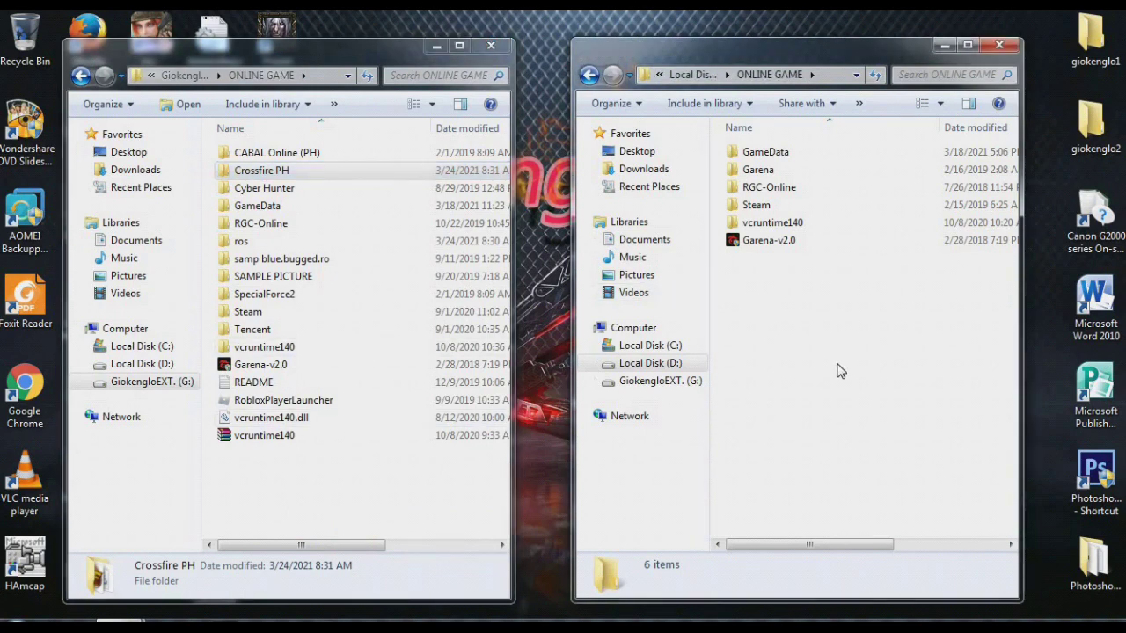
{"action": "right_click", "coordinate": [838, 371]}
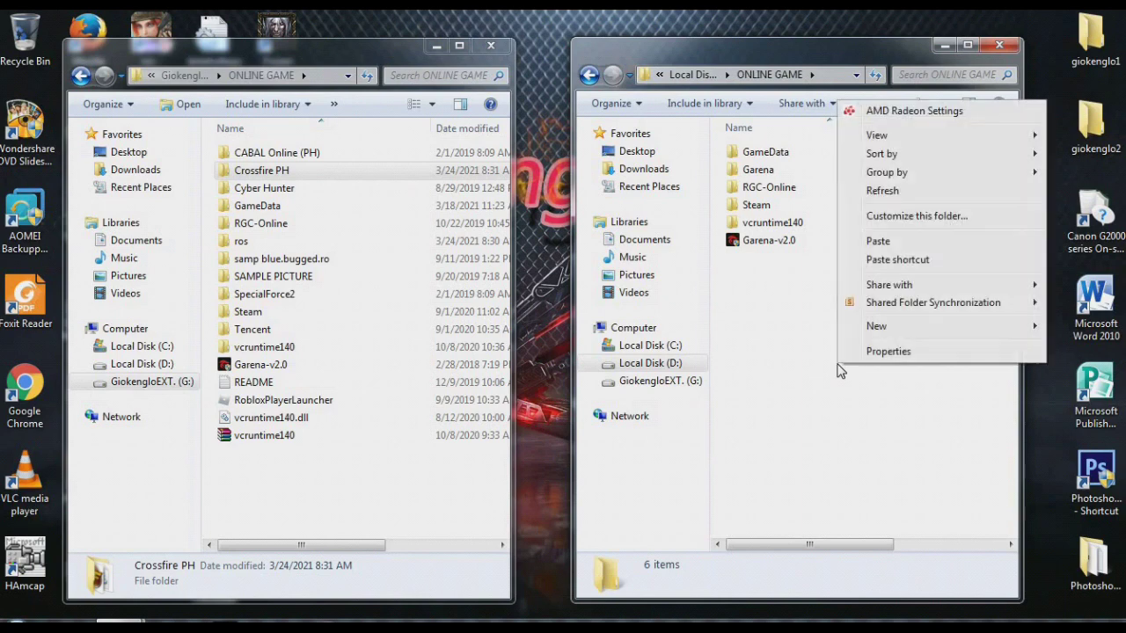
{"action": "left_click", "coordinate": [888, 241]}
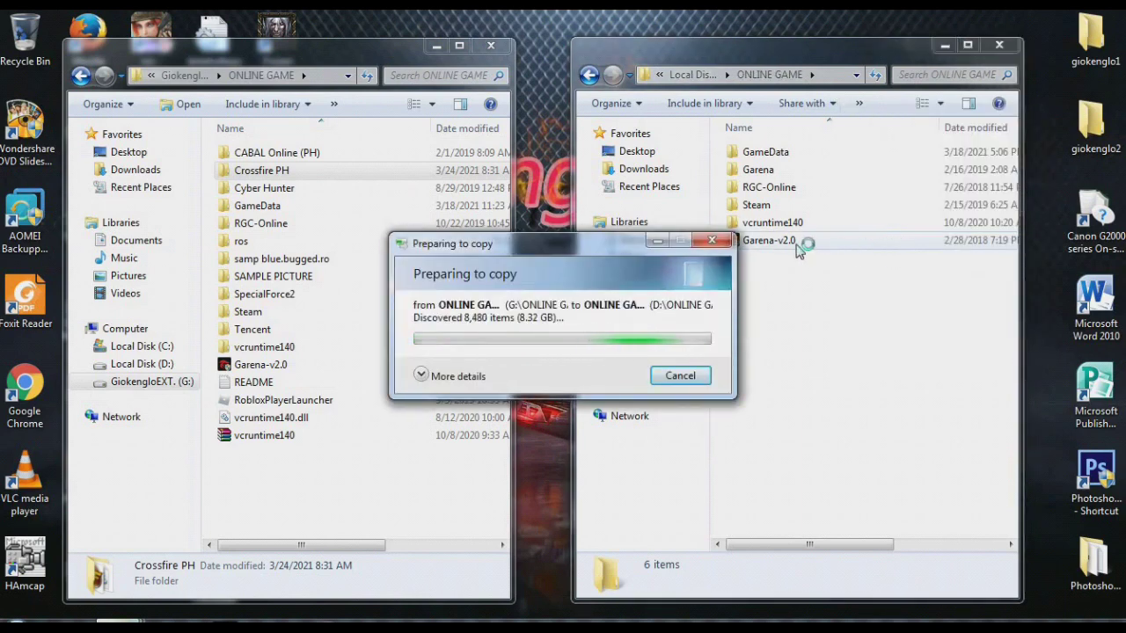
{"action": "left_click_drag", "start_coordinate": [589, 247], "coordinate": [610, 93]}
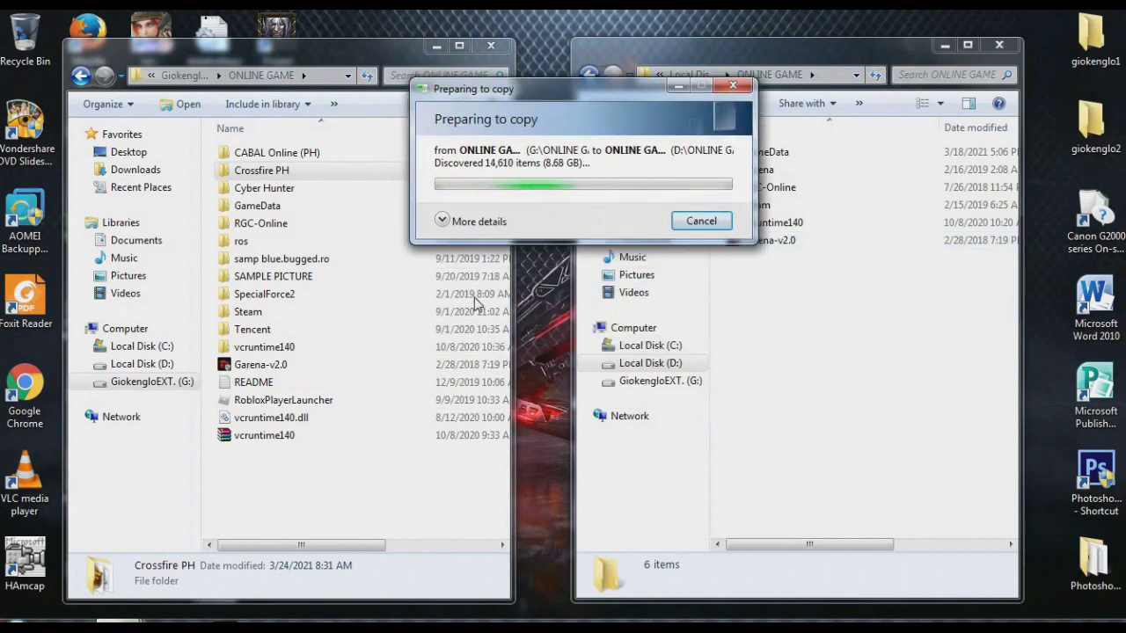
Copy the ros folder from the G: drive's ONLINE GAME folder into the ONLINE GAME folder on D:
{"action": "left_click", "coordinate": [263, 241]}
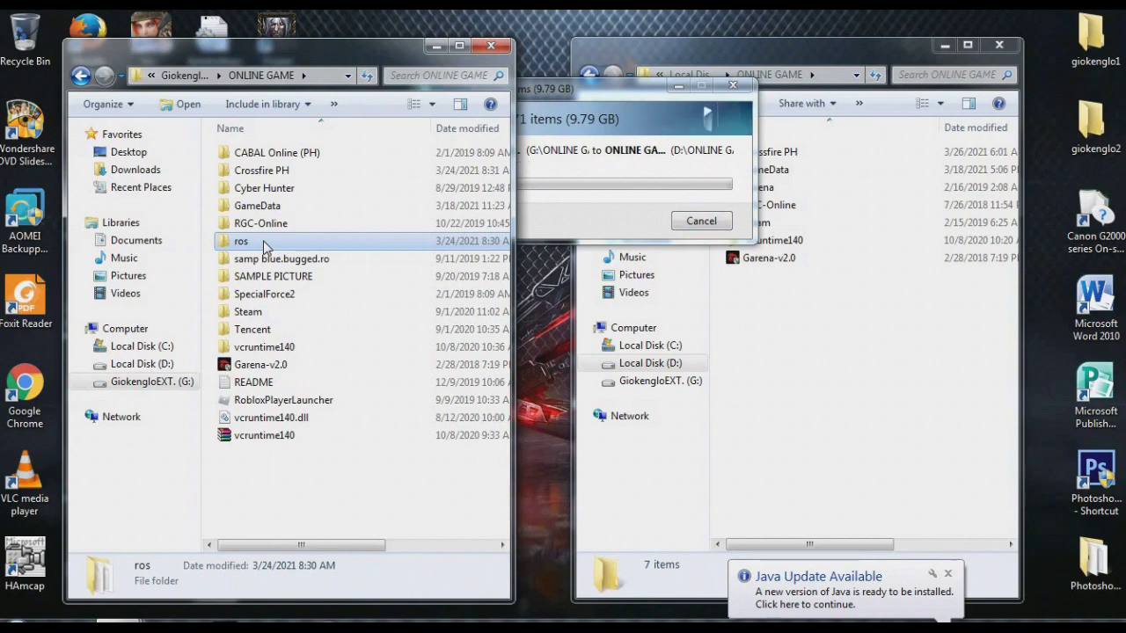
{"action": "right_click", "coordinate": [263, 240]}
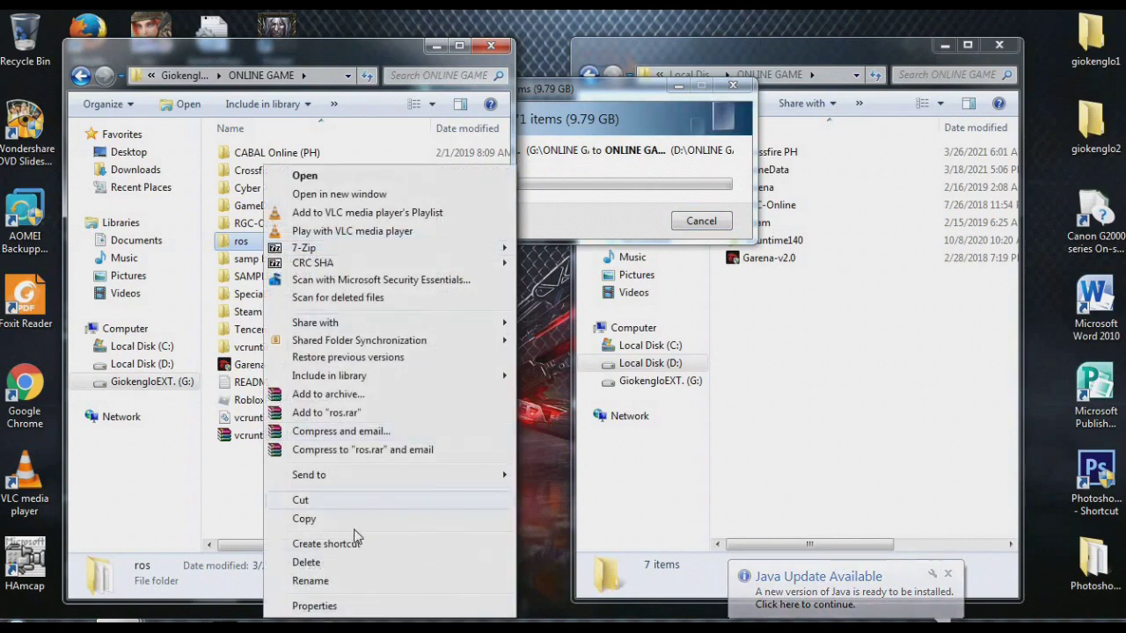
{"action": "left_click", "coordinate": [304, 519]}
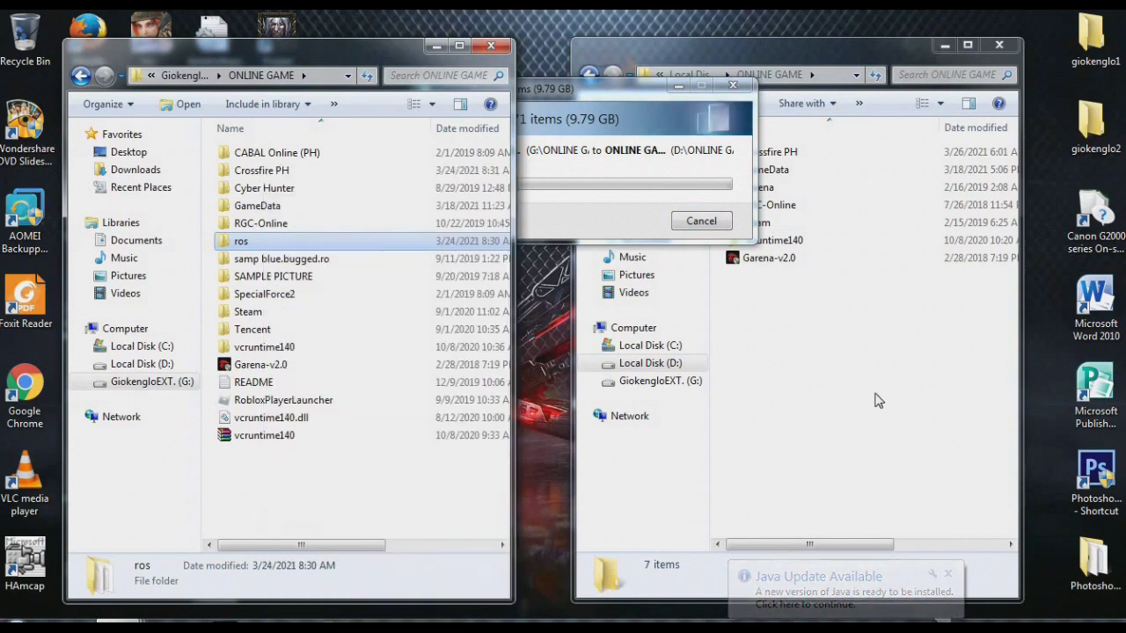
{"action": "right_click", "coordinate": [875, 395]}
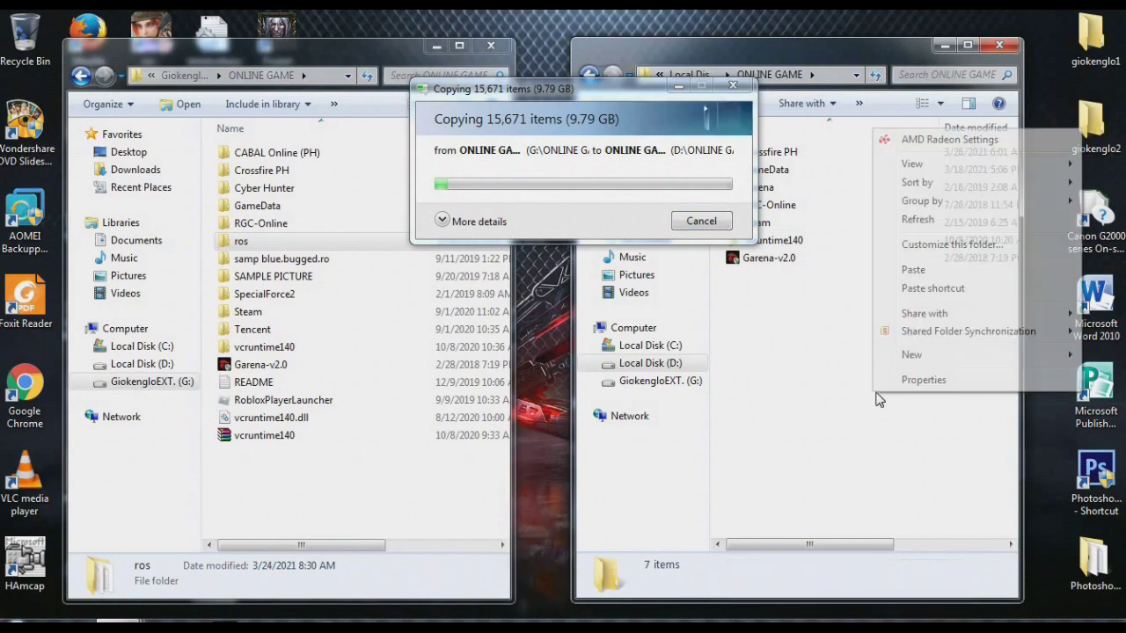
{"action": "left_click", "coordinate": [919, 271]}
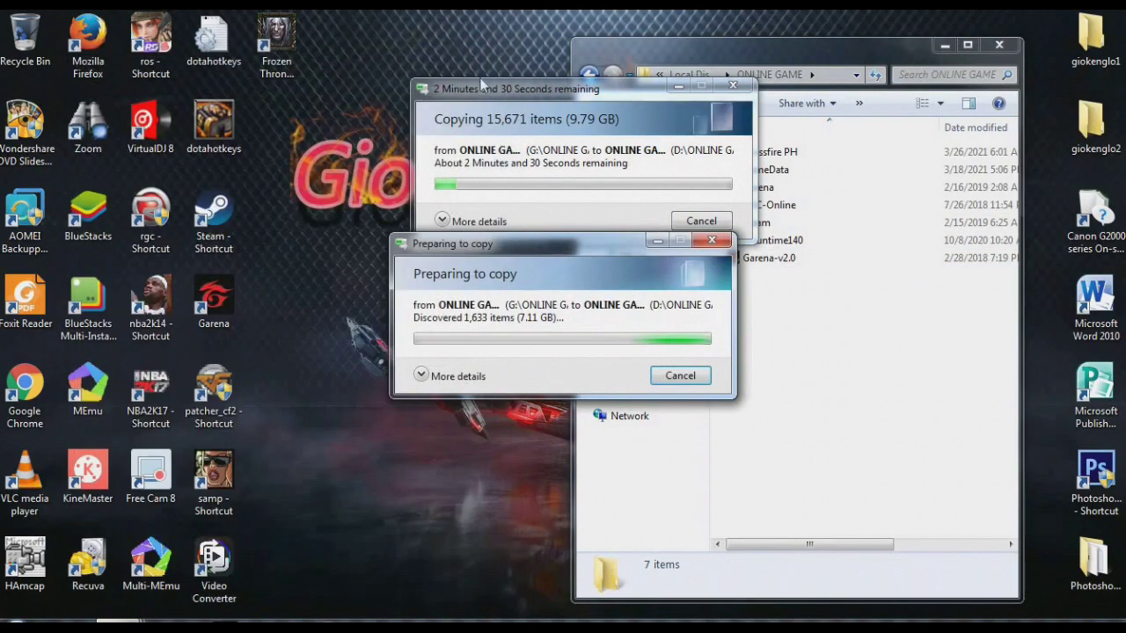
Arrange the two copy progress dialogs one above the other beside the destination folder window
{"action": "left_click_drag", "start_coordinate": [629, 85], "coordinate": [411, 76]}
{"action": "left_click_drag", "start_coordinate": [475, 280], "coordinate": [278, 300]}
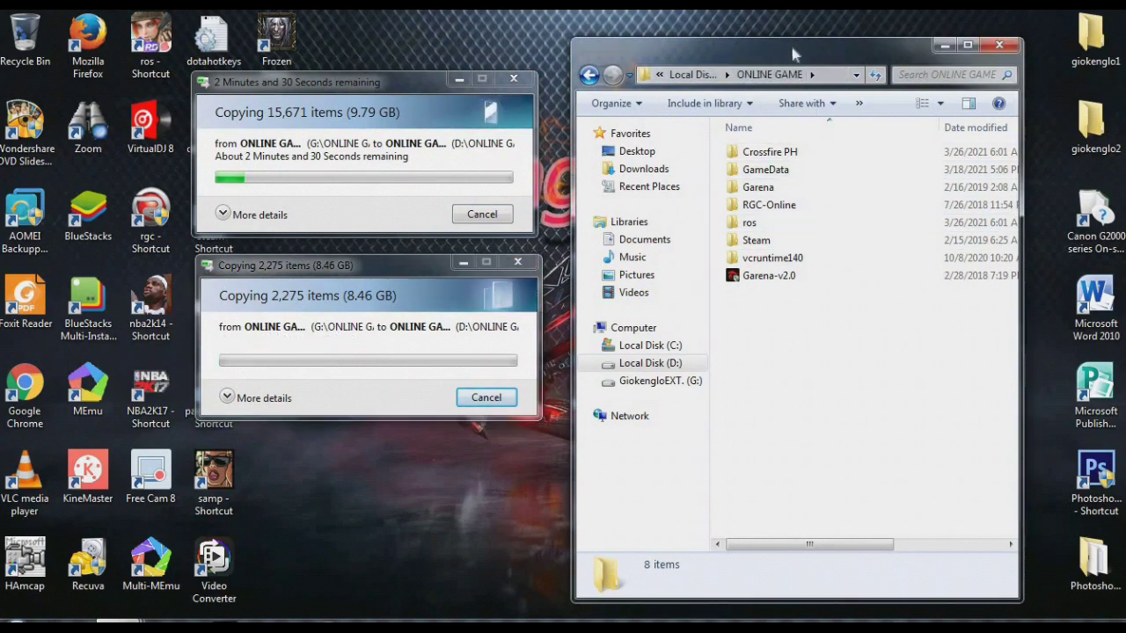
{"action": "left_click_drag", "start_coordinate": [791, 48], "coordinate": [785, 50]}
{"action": "left_click_drag", "start_coordinate": [430, 261], "coordinate": [425, 252]}
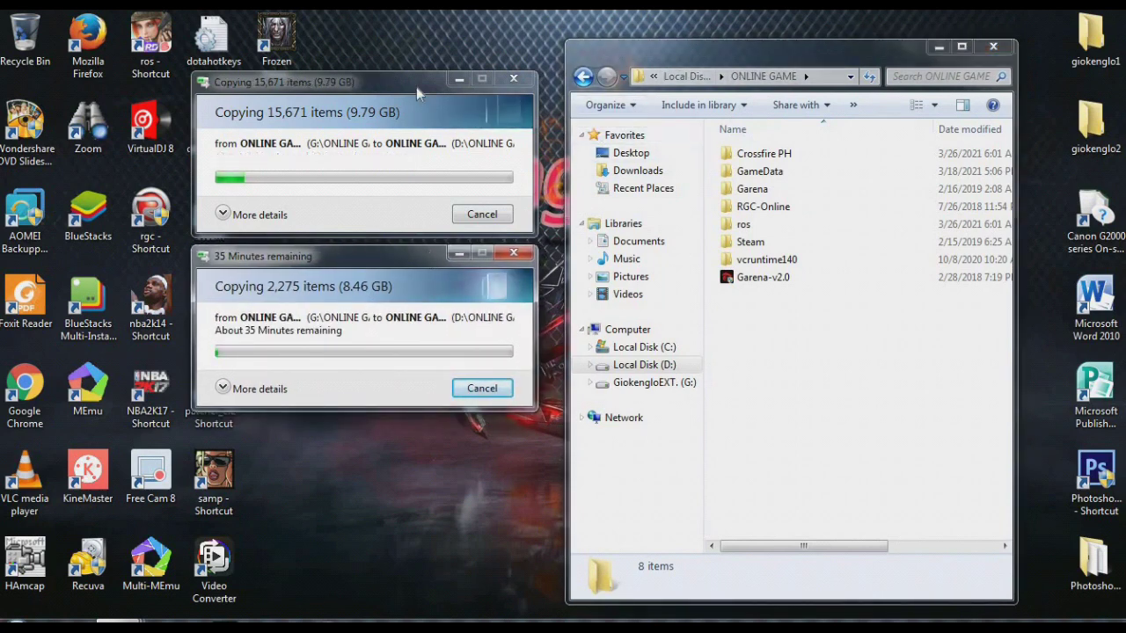
{"action": "left_click_drag", "start_coordinate": [416, 86], "coordinate": [421, 59]}
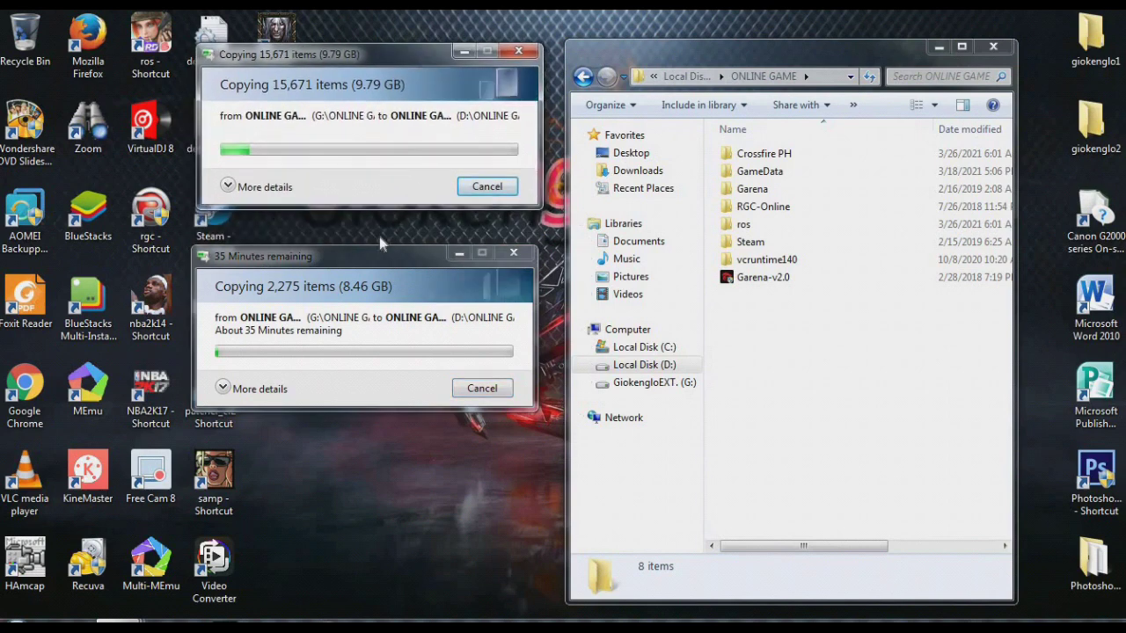
{"action": "left_click_drag", "start_coordinate": [384, 256], "coordinate": [393, 228]}
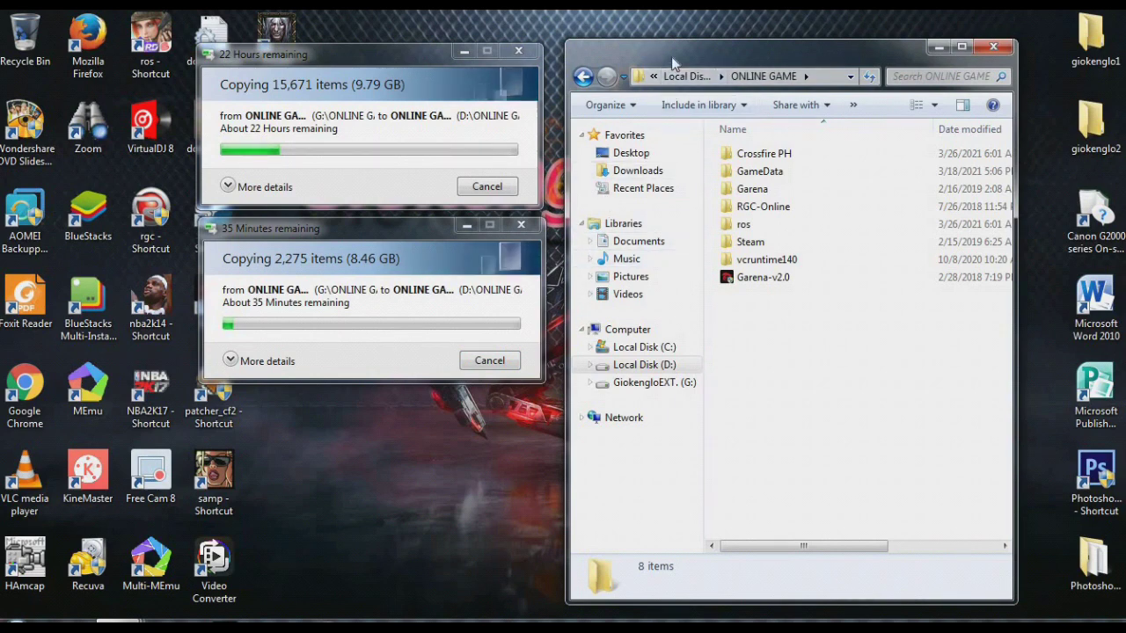
{"action": "left_click_drag", "start_coordinate": [671, 57], "coordinate": [659, 63]}
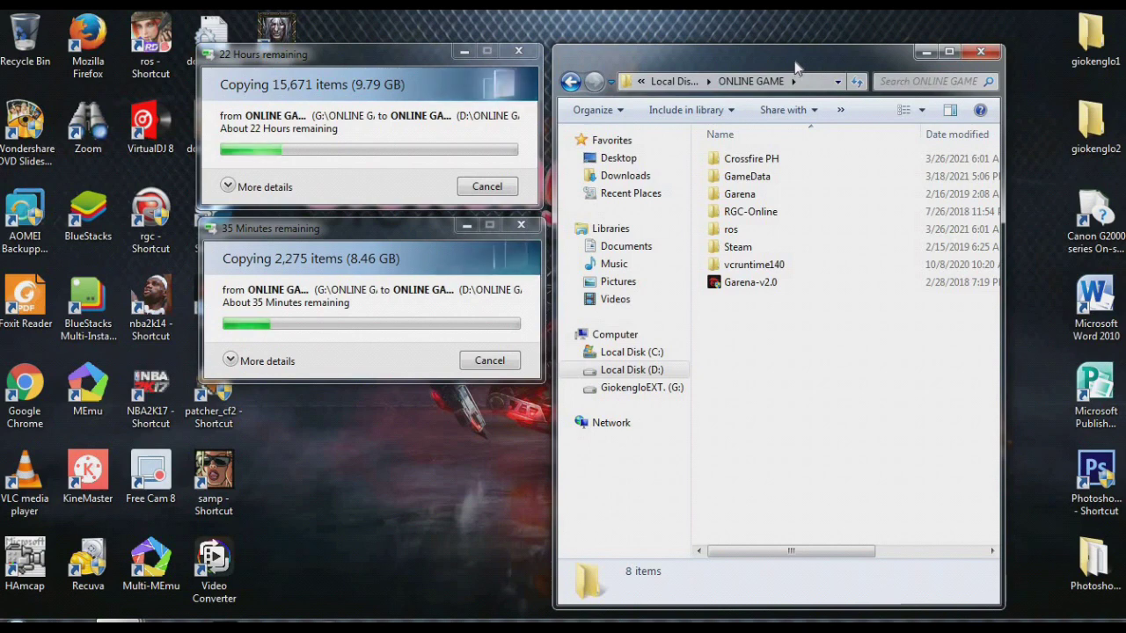
{"action": "left_click_drag", "start_coordinate": [406, 229], "coordinate": [407, 234]}
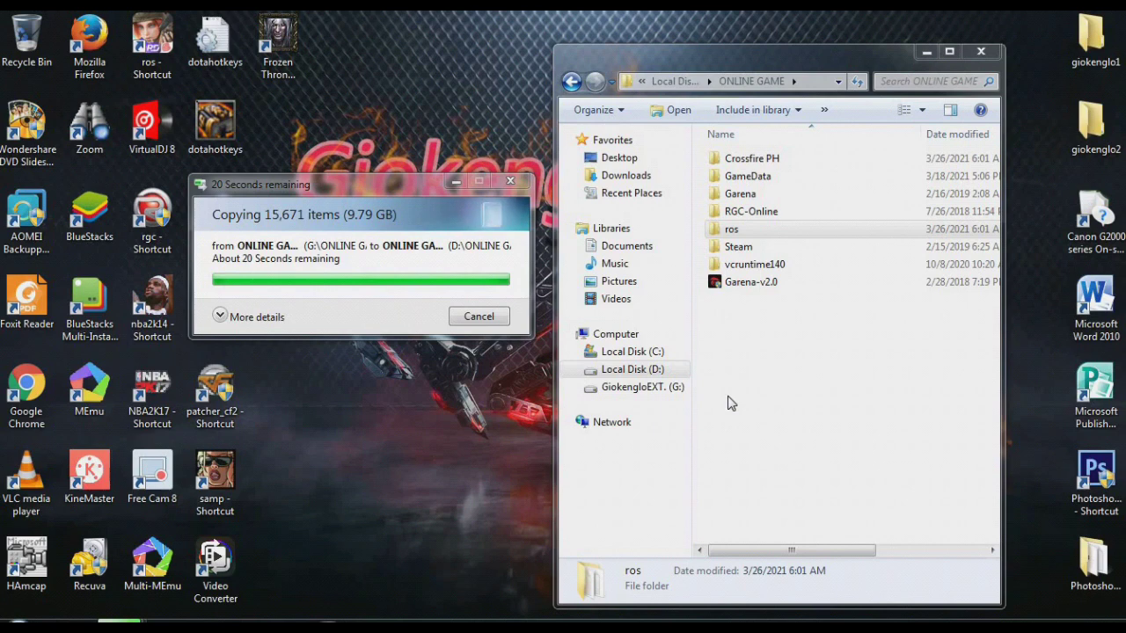
Launch CrossFire from the patcher_cf2 desktop shortcut to check it, and exit the game from its login screen
{"action": "key", "text": "Home"}
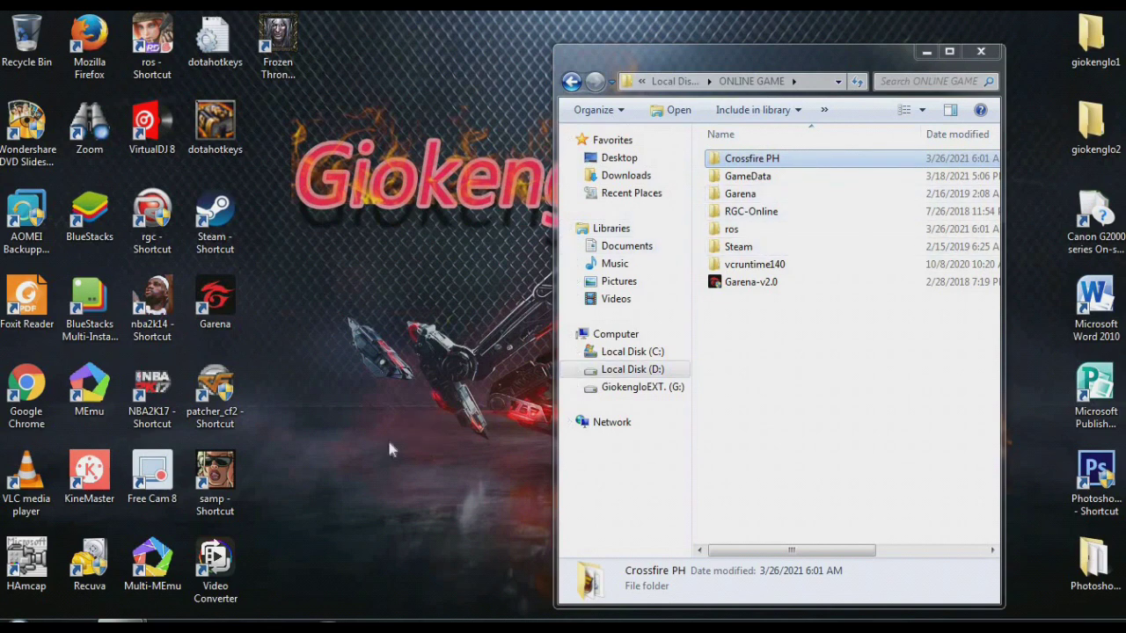
{"action": "left_click", "coordinate": [216, 396]}
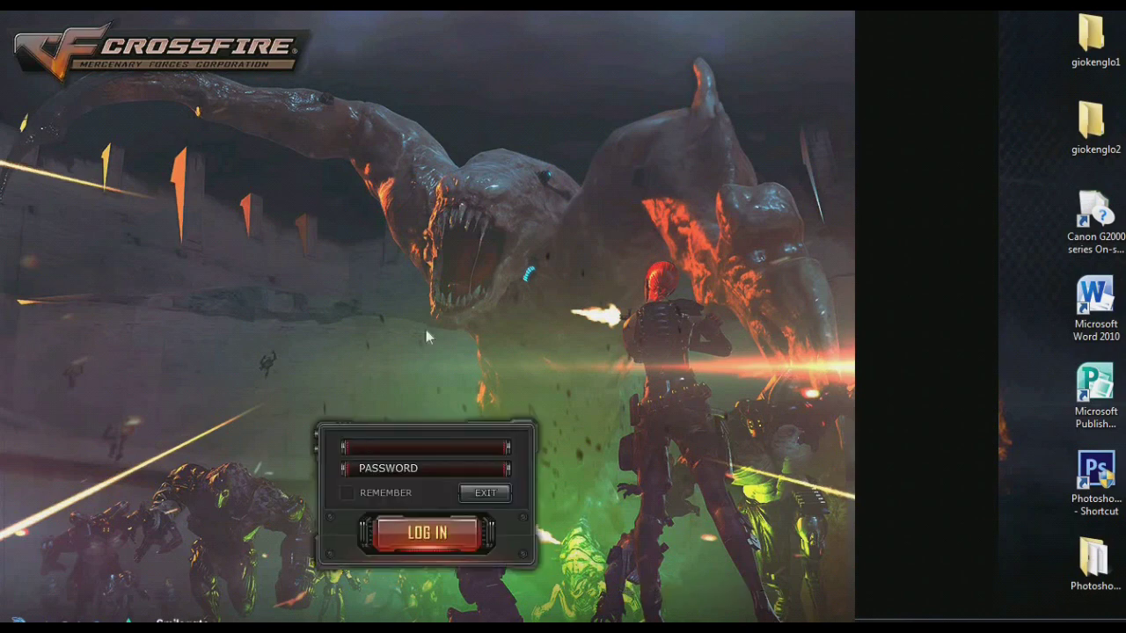
{"action": "left_click", "coordinate": [485, 494]}
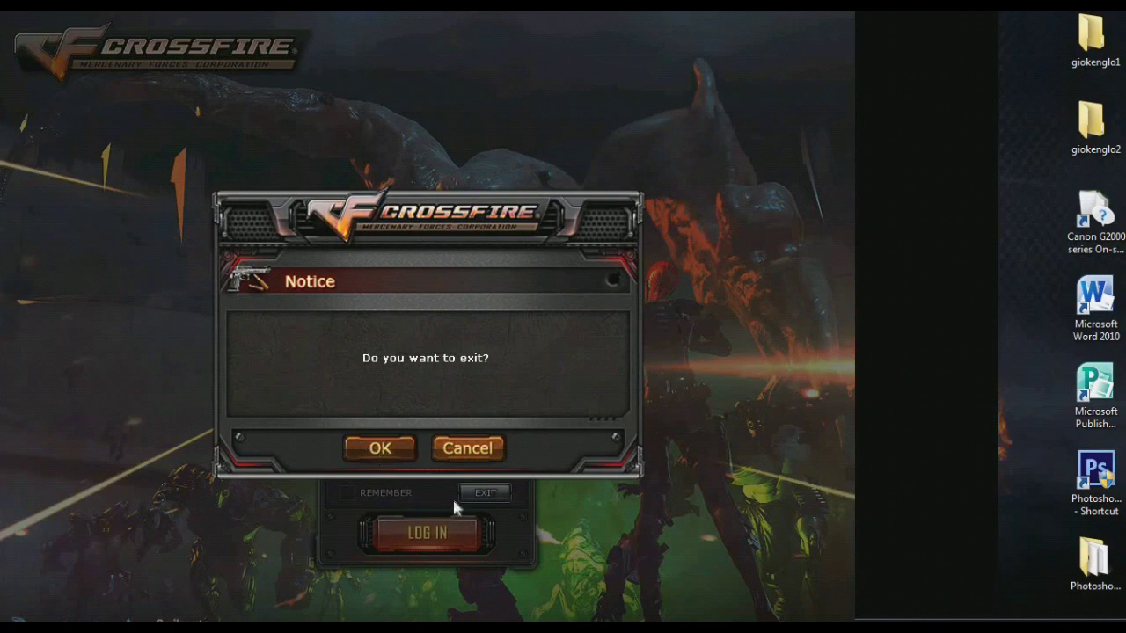
{"action": "left_click", "coordinate": [379, 449]}
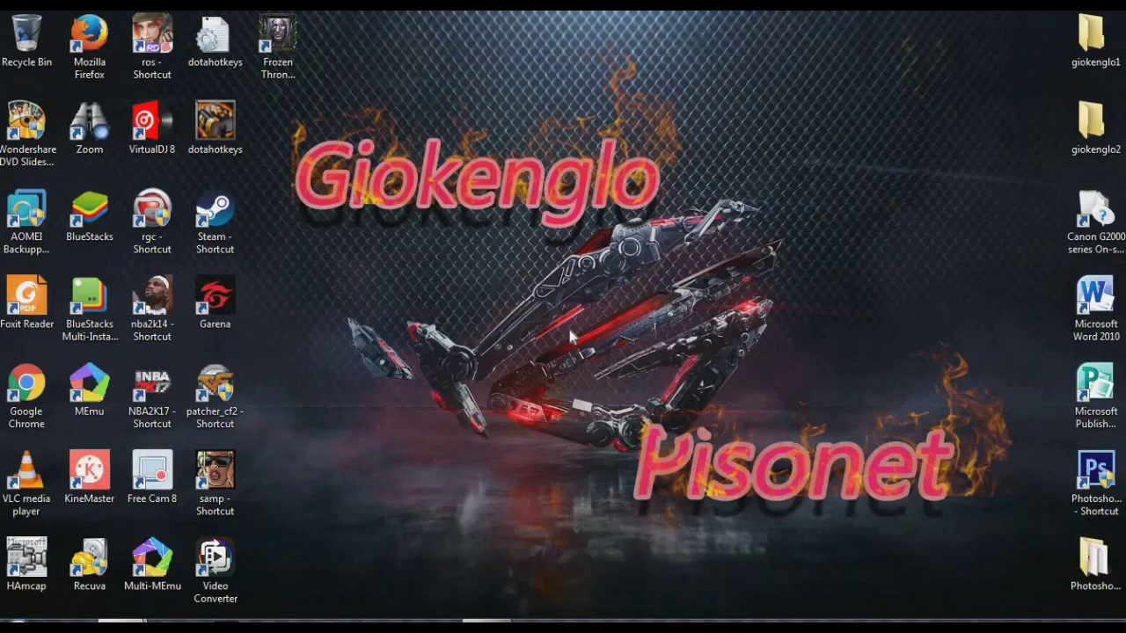